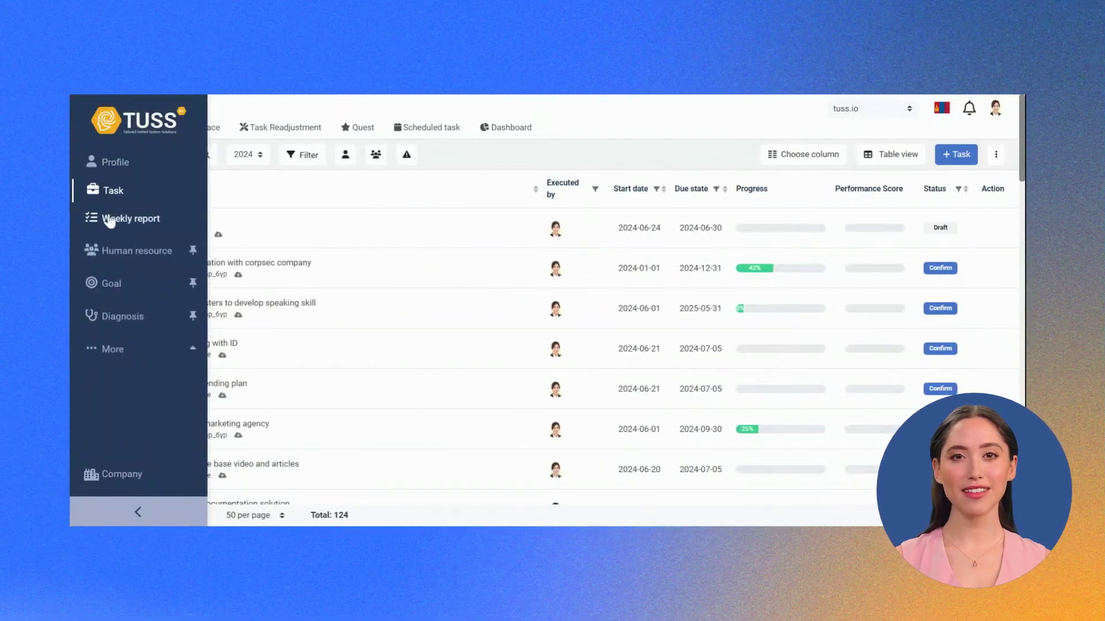
- Collapse the side navigation and preview the Gantt Chart, Pivot and Kanban layout options
{"action": "left_click", "coordinate": [113, 192]}
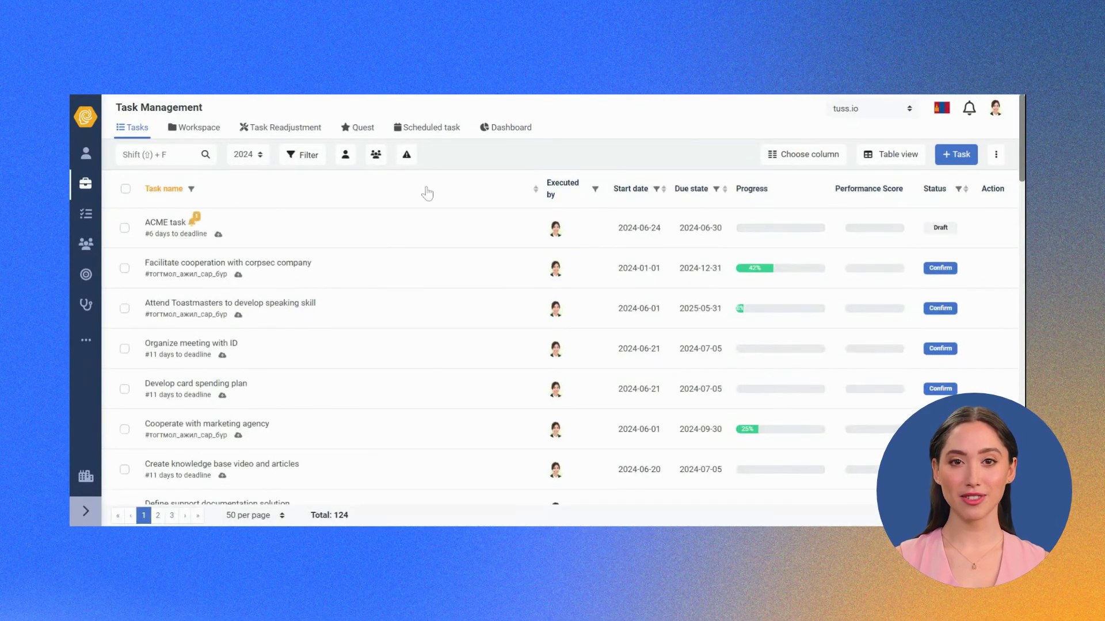
{"action": "left_click", "coordinate": [895, 156]}
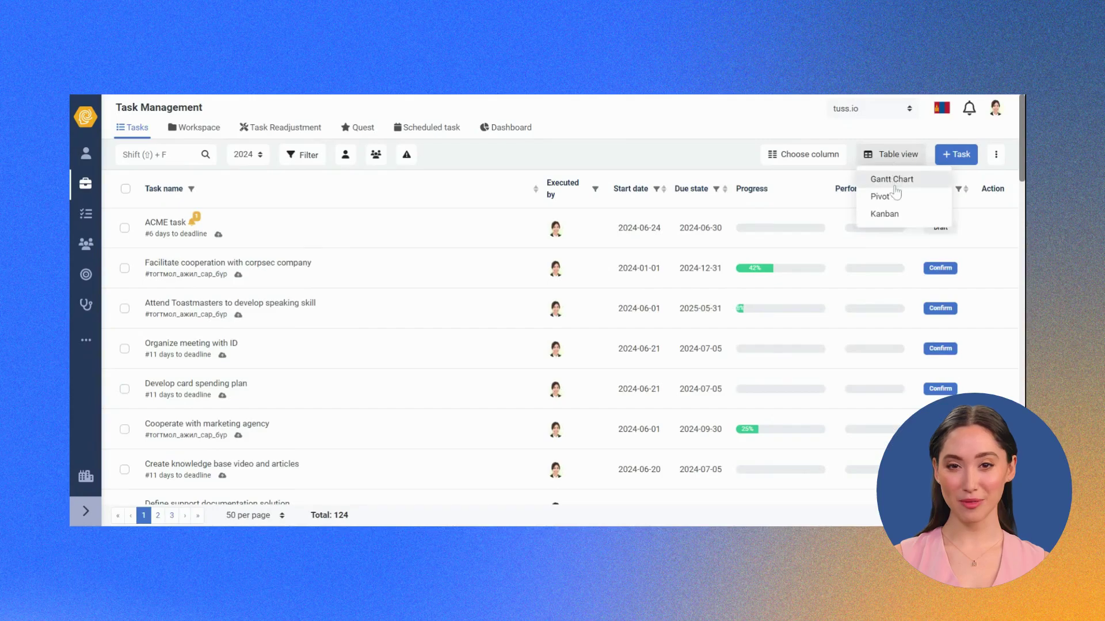
{"action": "mouse_move", "coordinate": [990, 227]}
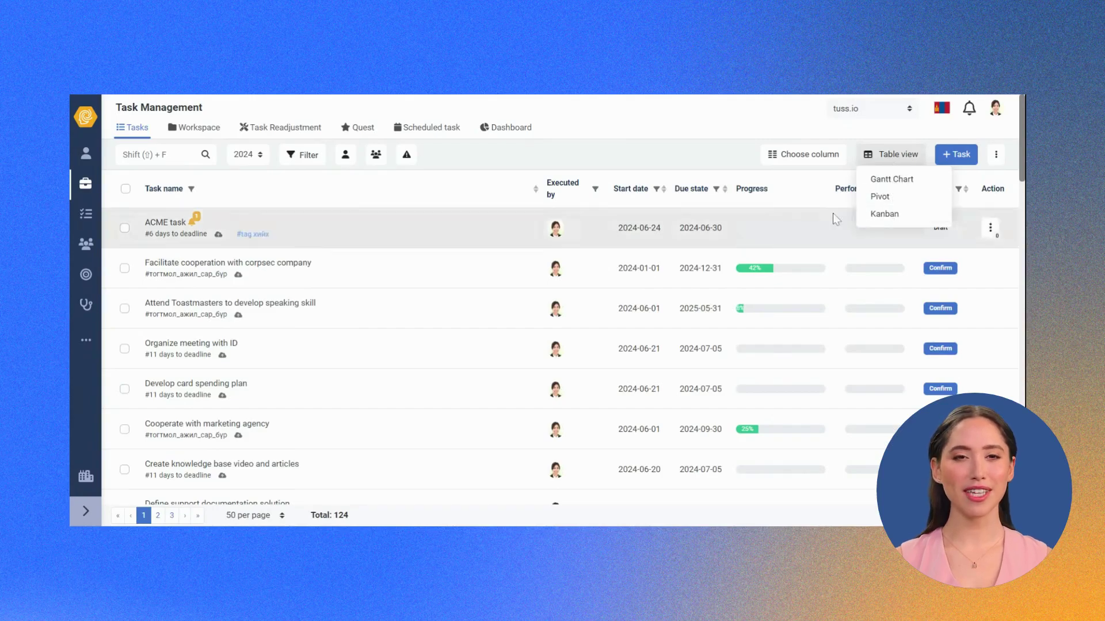
{"action": "left_click", "coordinate": [662, 162]}
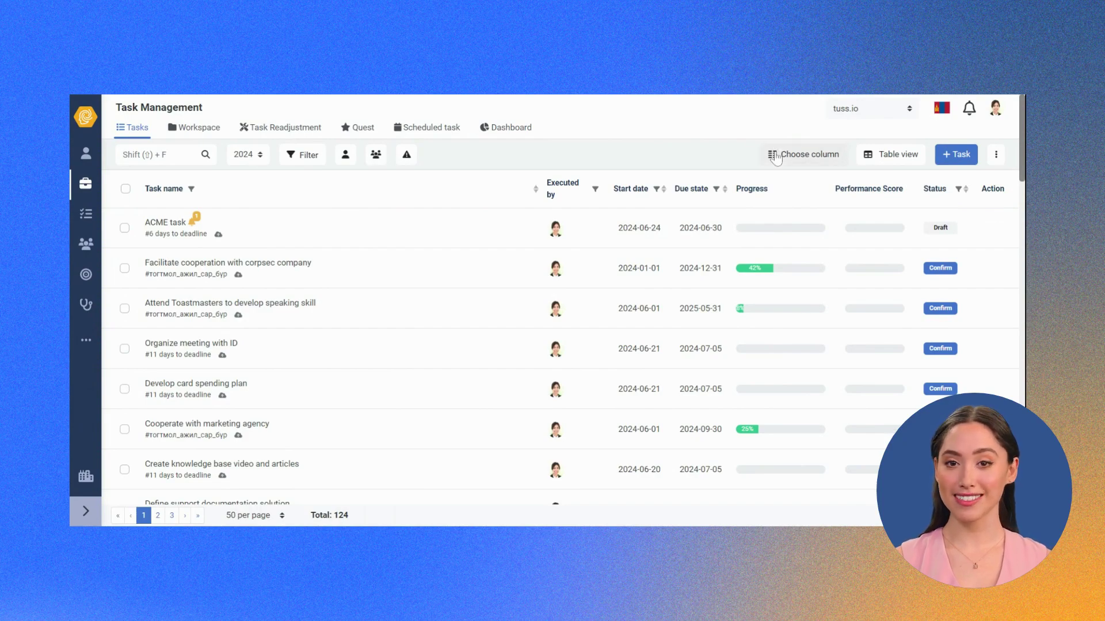
{"action": "left_click", "coordinate": [802, 153]}
{"action": "left_click", "coordinate": [310, 156]}
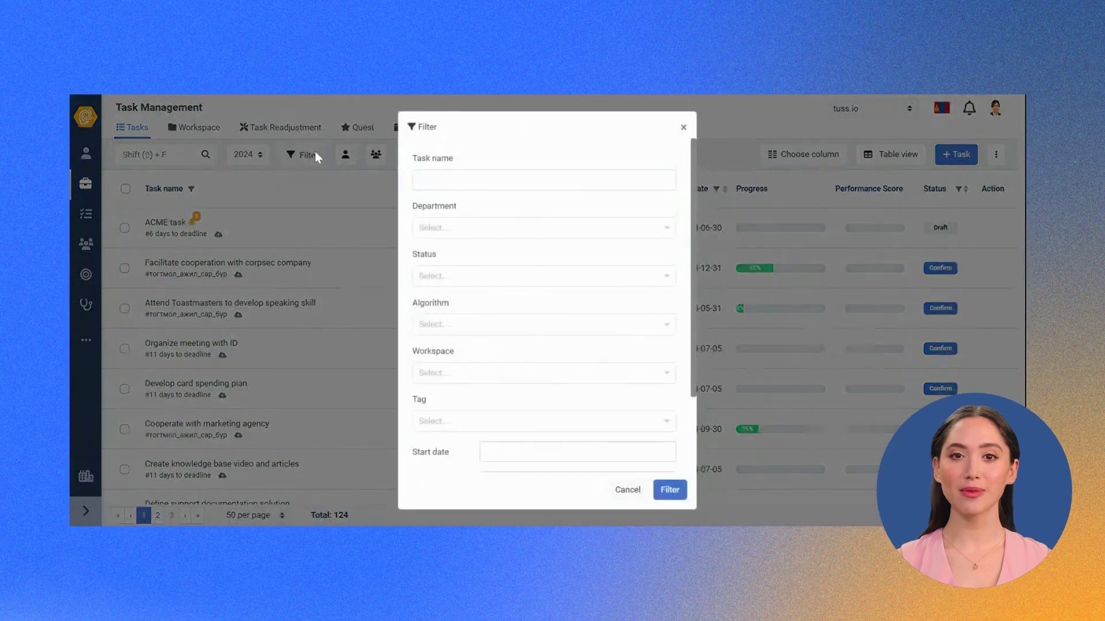
{"action": "scroll", "coordinate": [513, 415], "scroll_direction": "down", "scroll_amount": 3}
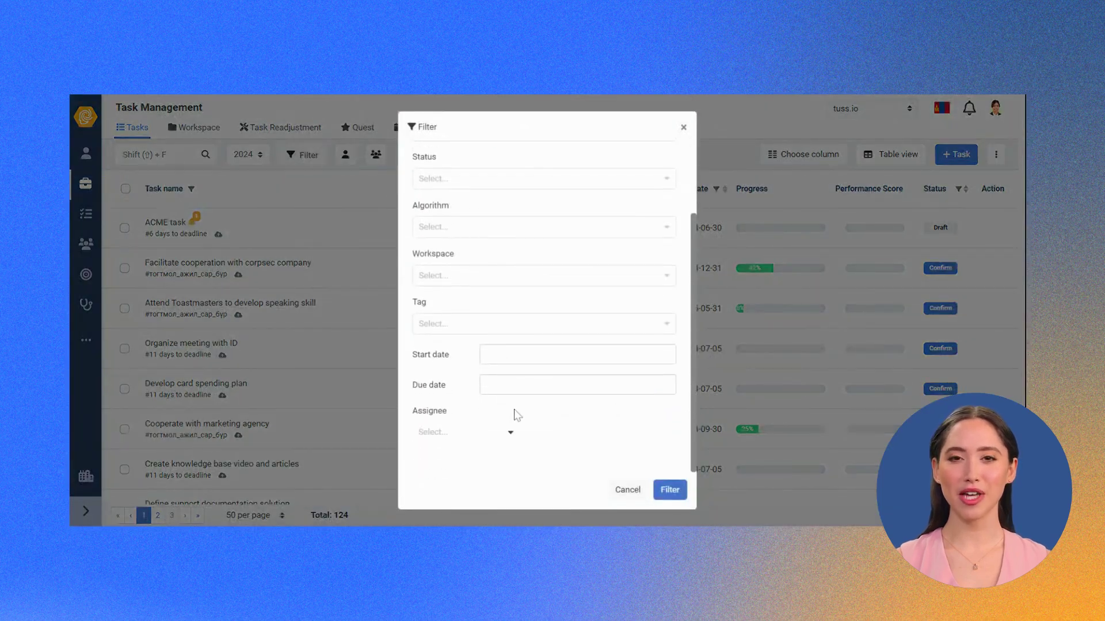
{"action": "left_click", "coordinate": [684, 128]}
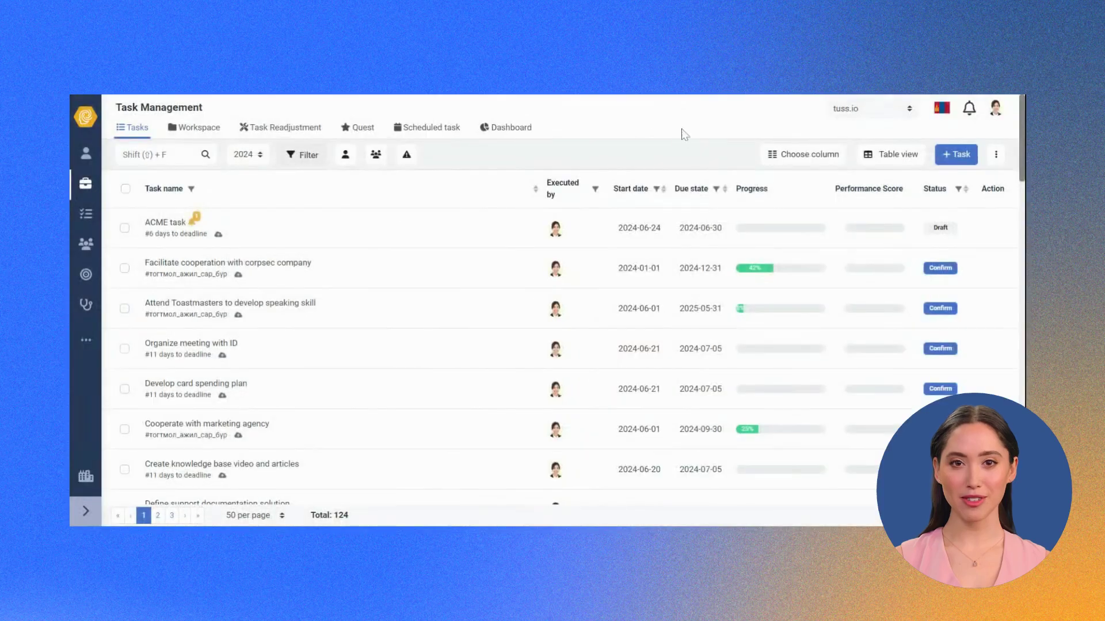
- Show the seven workspace cards and preview a private new-workspace form without saving
{"action": "left_click", "coordinate": [194, 128]}
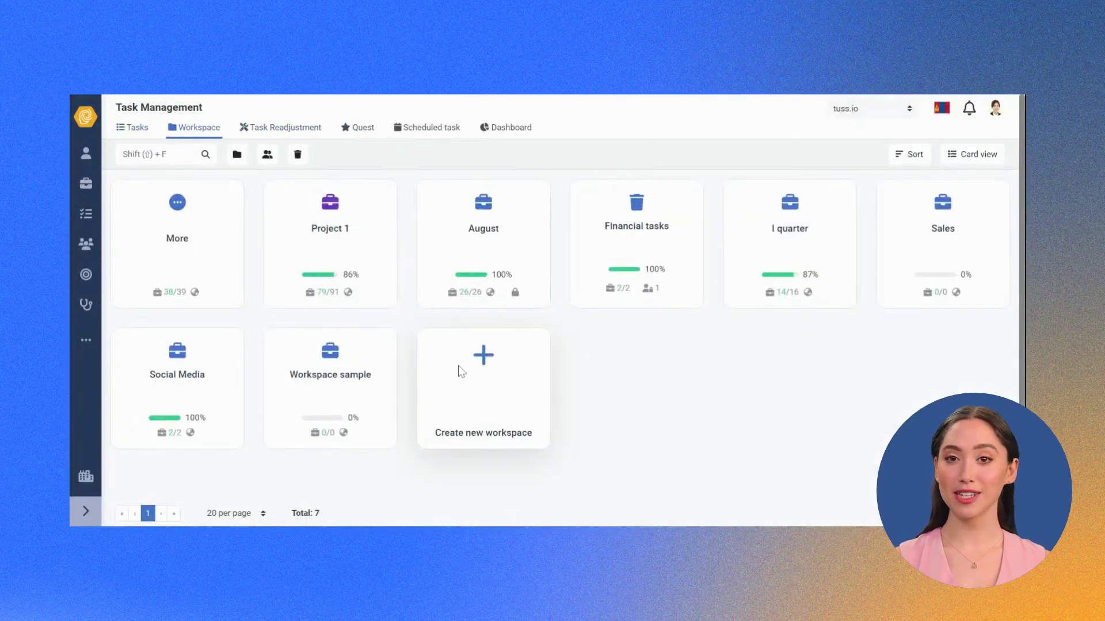
{"action": "left_click", "coordinate": [485, 380]}
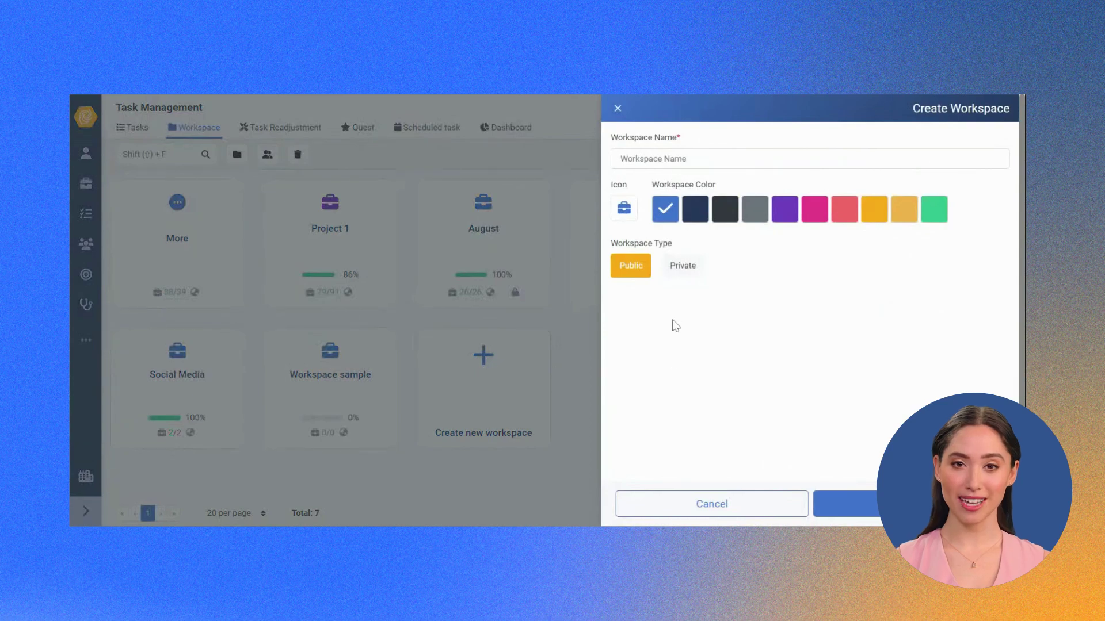
{"action": "left_click", "coordinate": [683, 266]}
{"action": "left_click", "coordinate": [706, 322]}
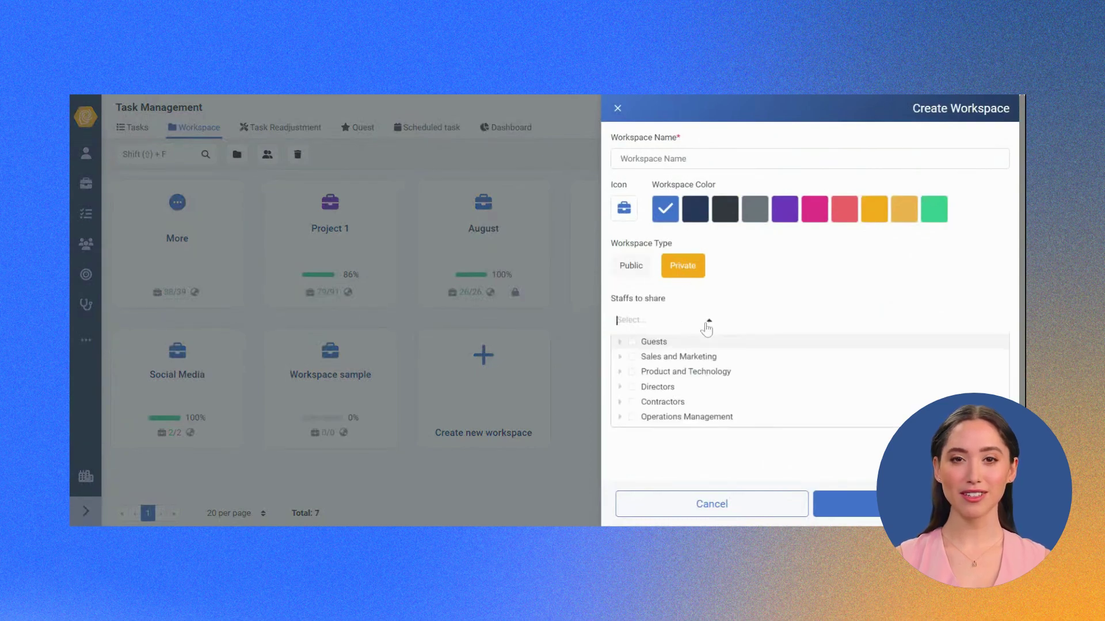
{"action": "left_click", "coordinate": [717, 309]}
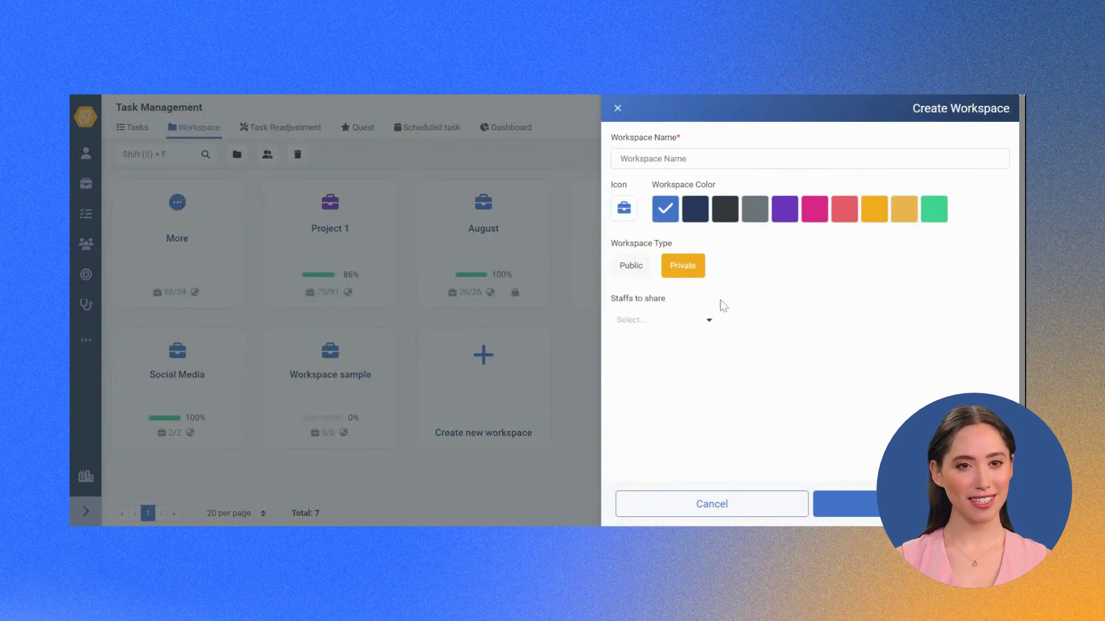
{"action": "left_click", "coordinate": [618, 108]}
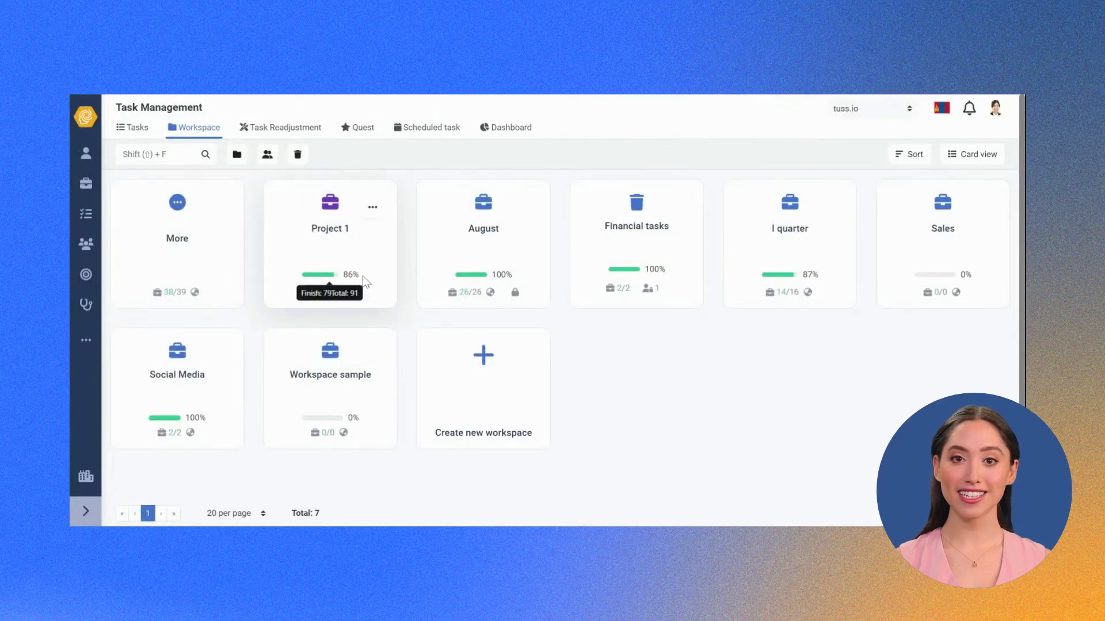
- Check the Project 1 card's options menu, then open the Project 1 workspace
{"action": "left_click", "coordinate": [371, 207]}
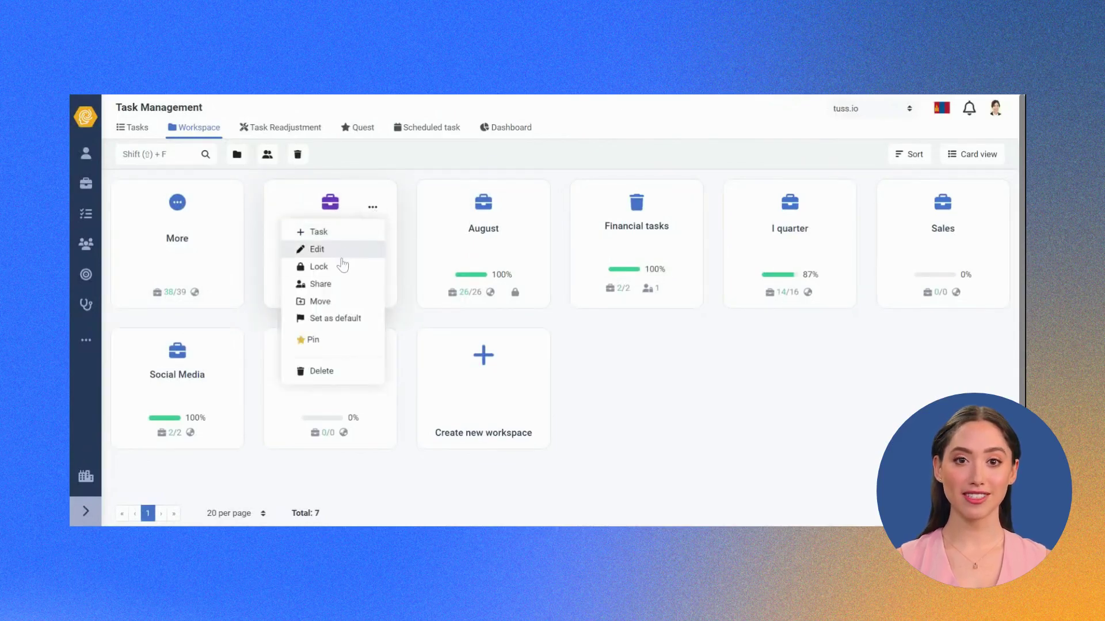
{"action": "left_click", "coordinate": [412, 282]}
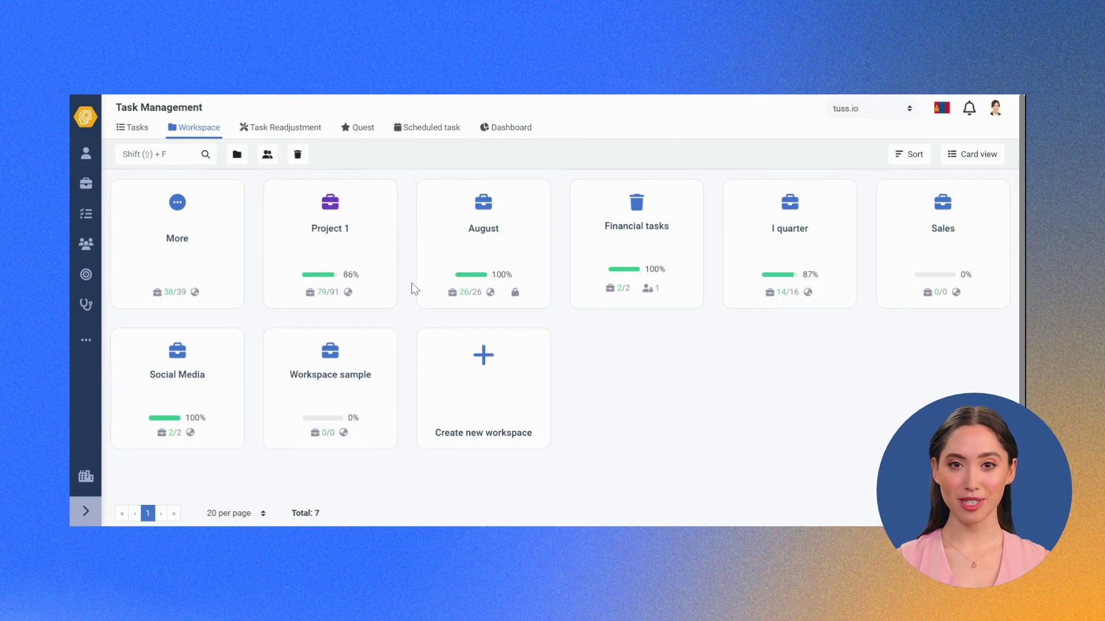
{"action": "left_click", "coordinate": [342, 233]}
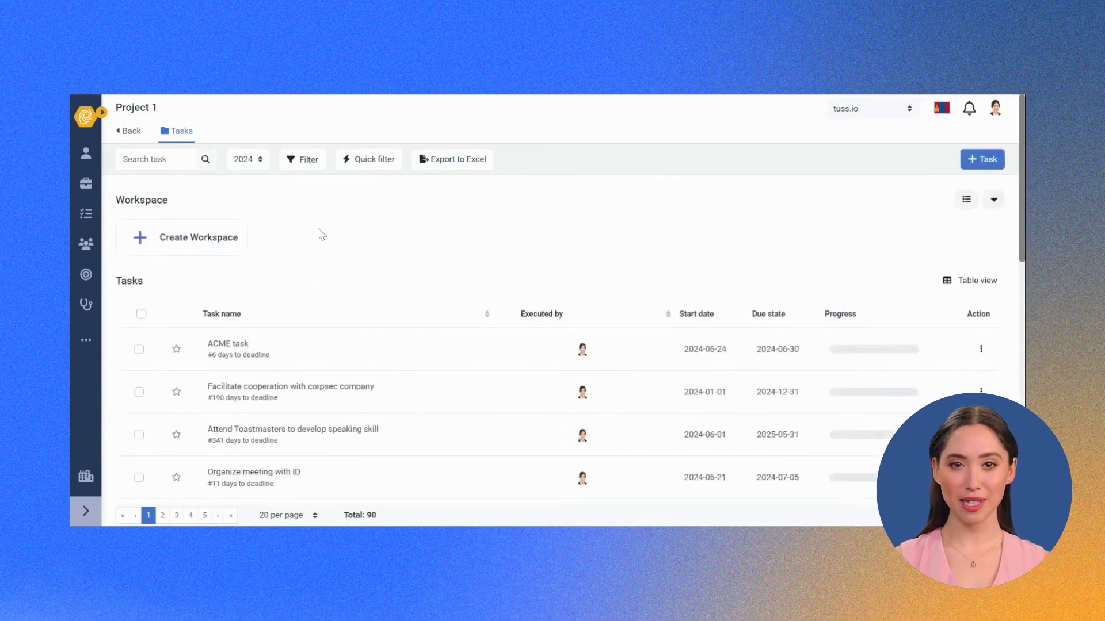
- Preview the Create Workspace and new task forms in Project 1 without saving
{"action": "left_click", "coordinate": [211, 238]}
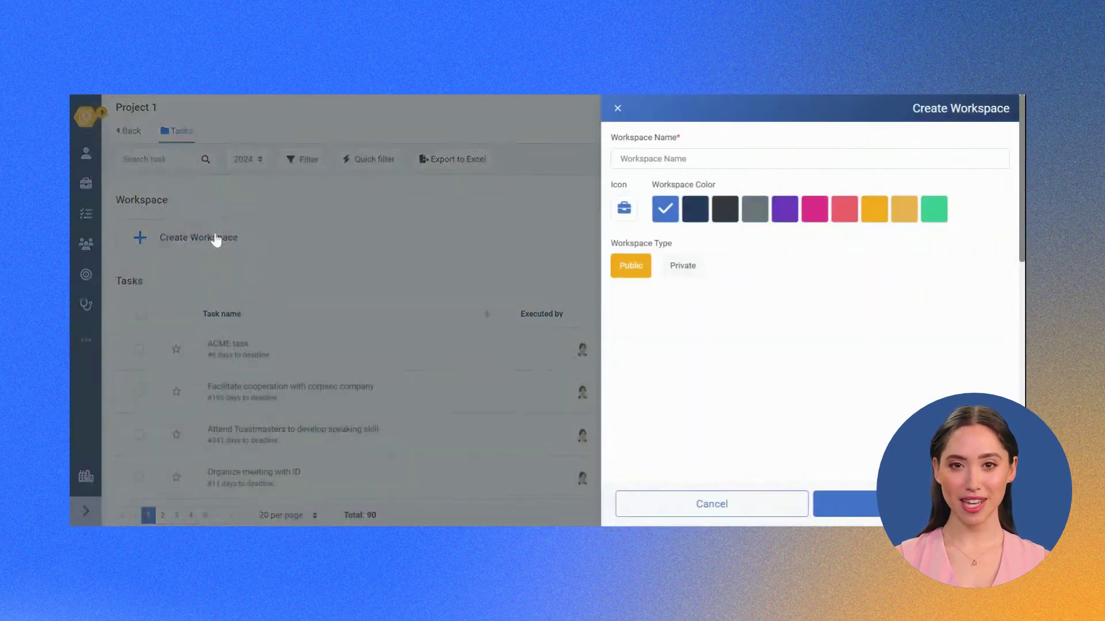
{"action": "left_click", "coordinate": [617, 108]}
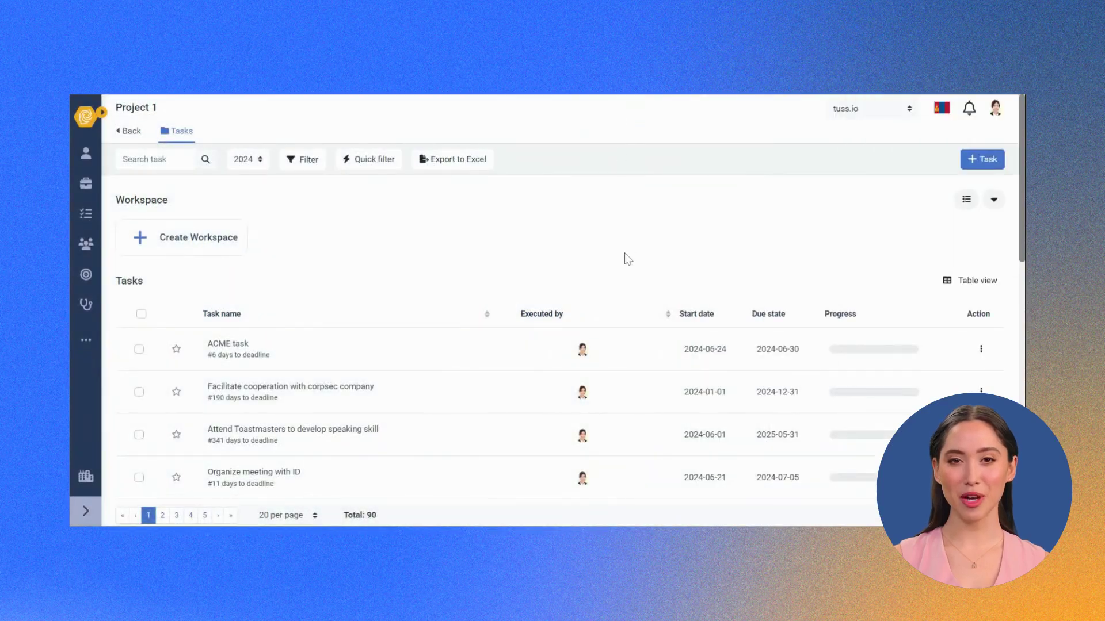
{"action": "left_click", "coordinate": [982, 158]}
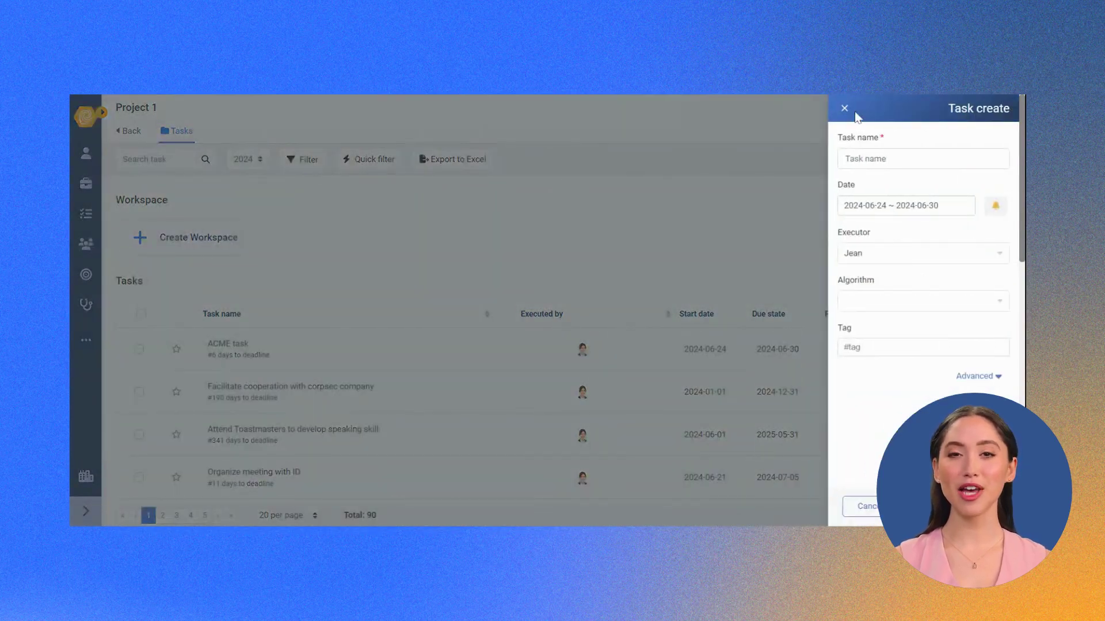
{"action": "left_click", "coordinate": [845, 108]}
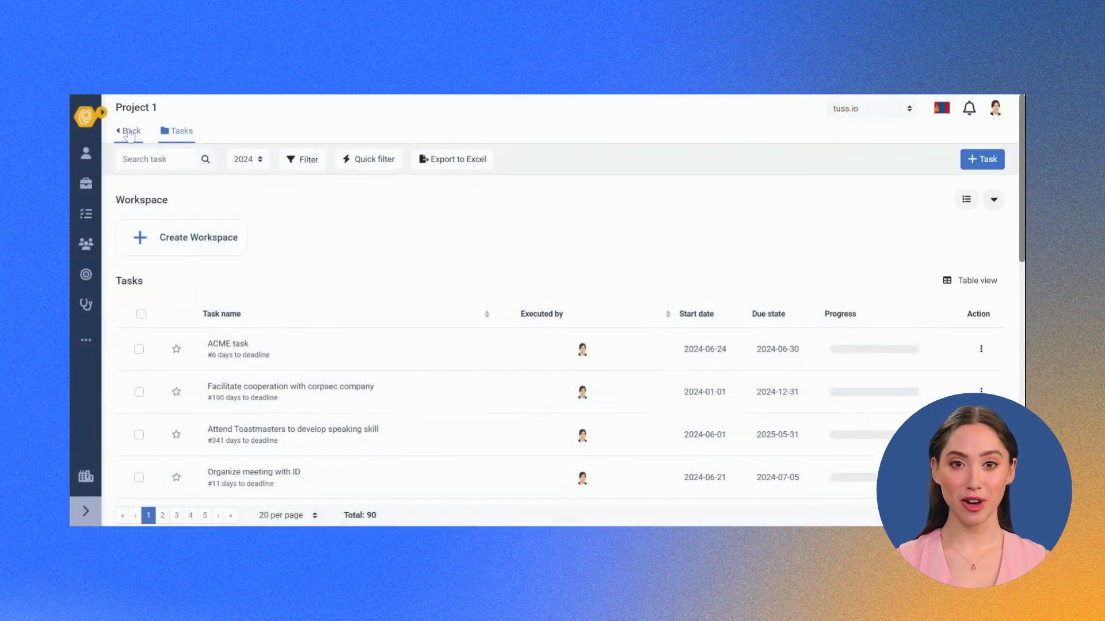
- Go back to the workspace cards and show the 37 task readjustment requests
{"action": "left_click", "coordinate": [130, 132]}
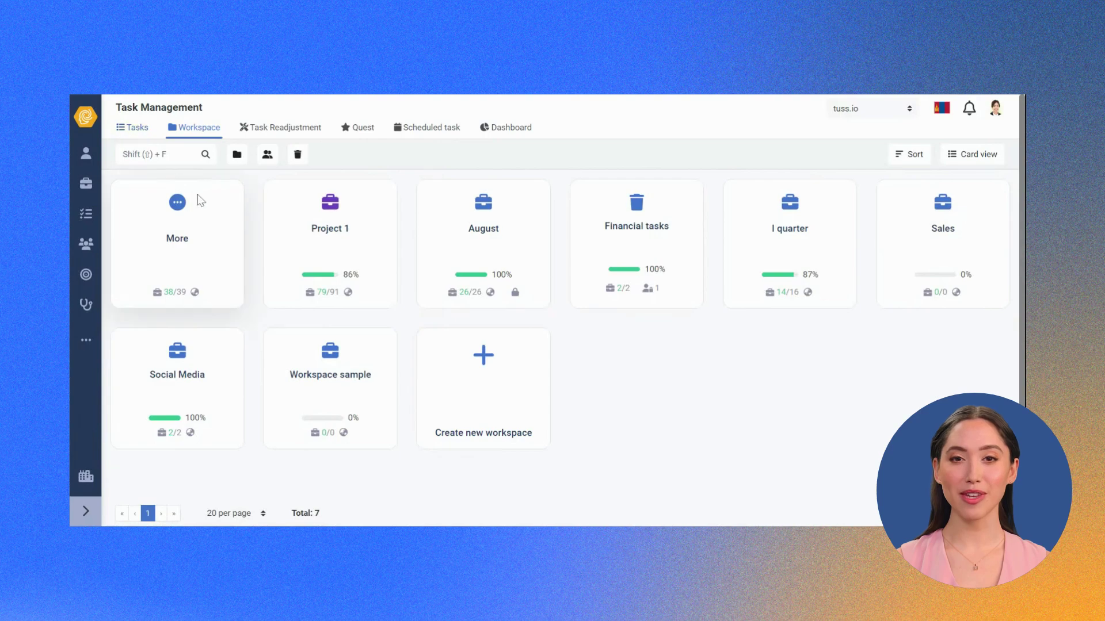
{"action": "left_click", "coordinate": [277, 130]}
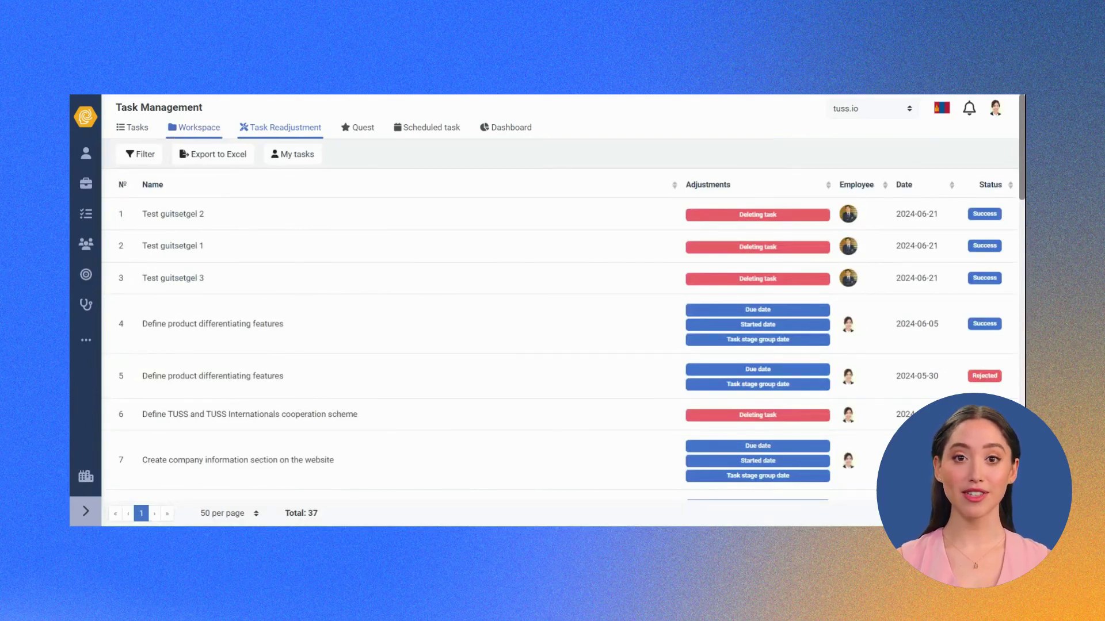
- View the two quests, then the empty Scheduled task page
{"action": "left_click", "coordinate": [363, 128]}
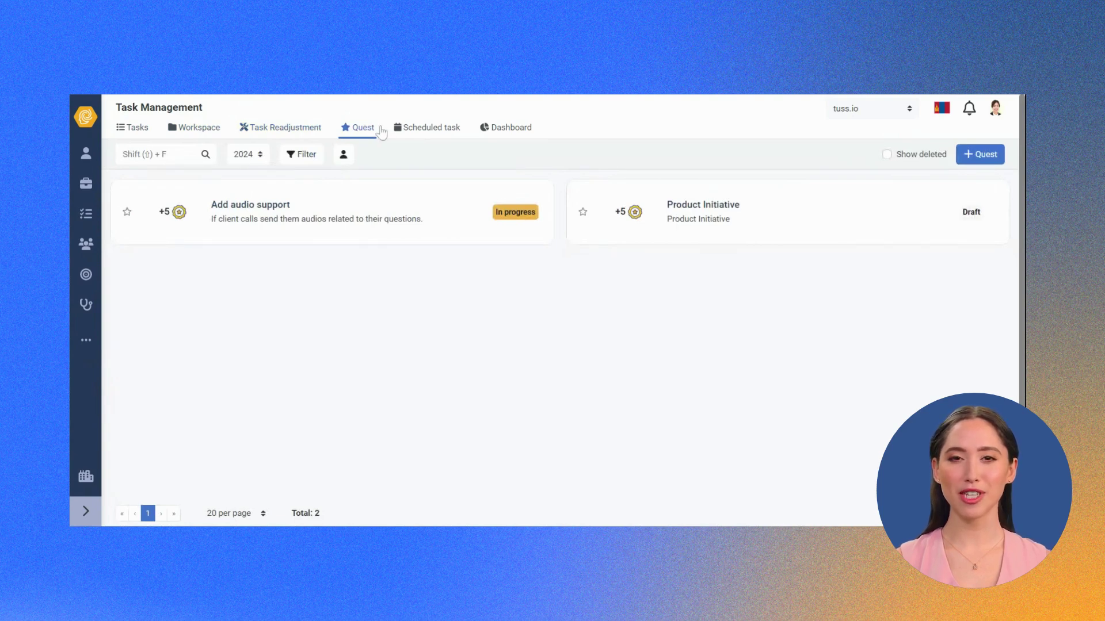
{"action": "left_click", "coordinate": [425, 128]}
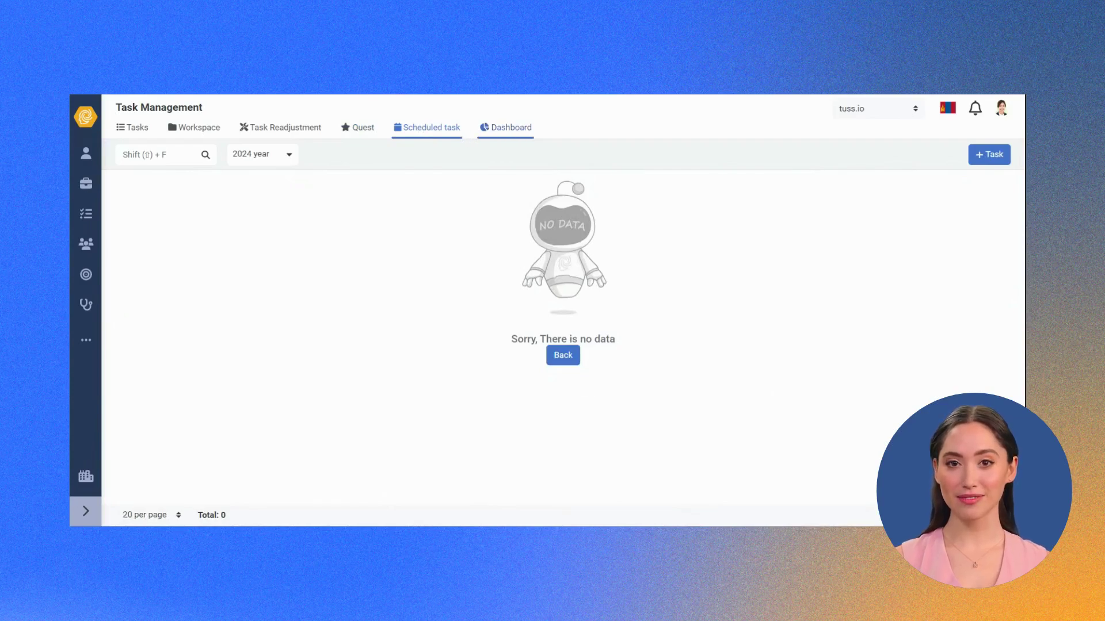
- Show the 2024 dashboard with 125 total tasks and 111 finished, then start printing it
{"action": "left_click", "coordinate": [511, 128]}
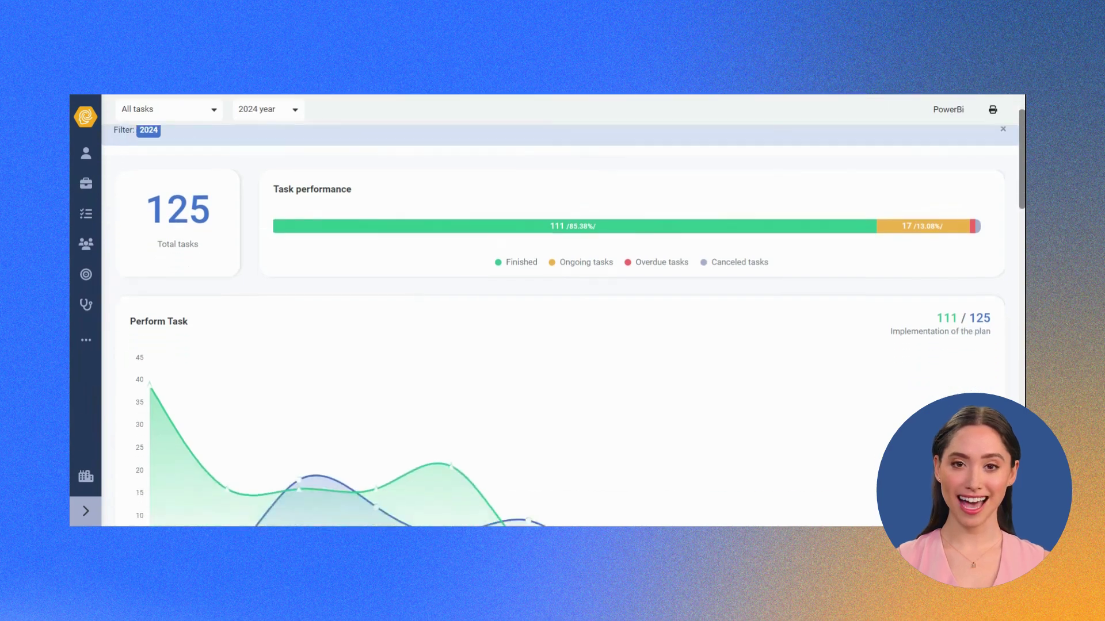
{"action": "scroll", "coordinate": [552, 346], "scroll_direction": "down", "scroll_amount": 5}
{"action": "scroll", "coordinate": [553, 345], "scroll_direction": "down", "scroll_amount": 3}
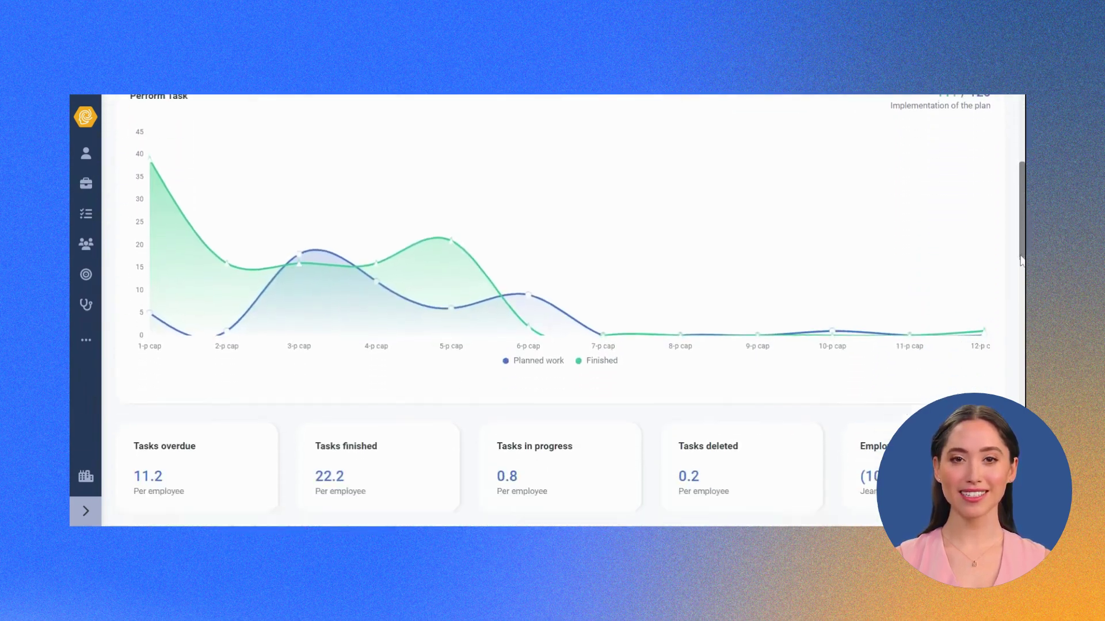
{"action": "scroll", "coordinate": [553, 346], "scroll_direction": "down", "scroll_amount": 3}
{"action": "scroll", "coordinate": [553, 346], "scroll_direction": "down", "scroll_amount": 3}
{"action": "scroll", "coordinate": [553, 346], "scroll_direction": "down", "scroll_amount": 2}
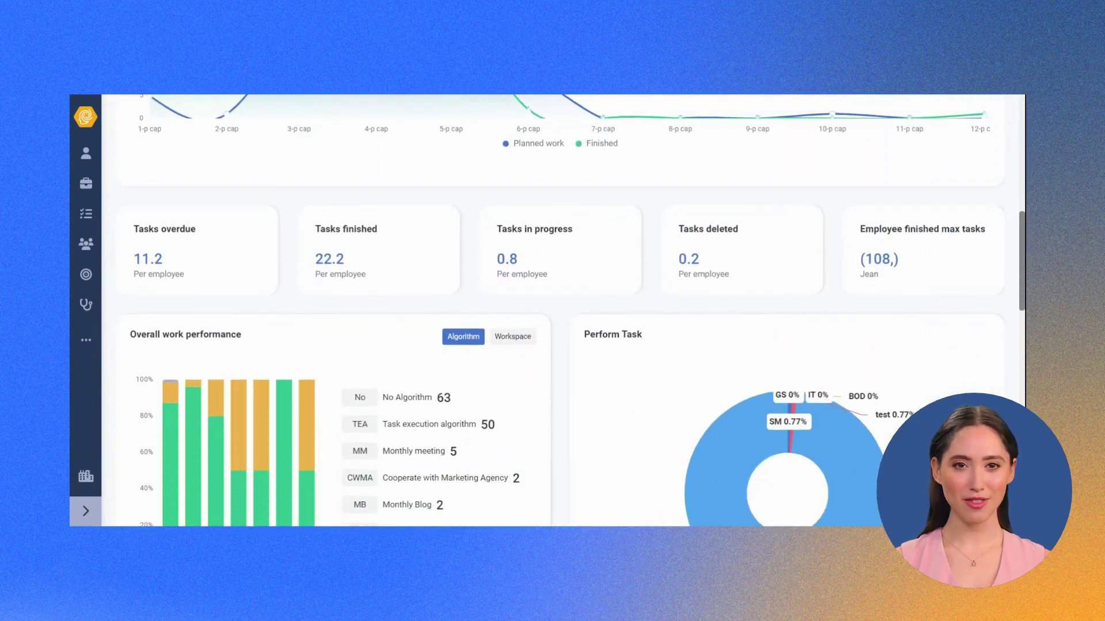
{"action": "scroll", "coordinate": [552, 346], "scroll_direction": "down", "scroll_amount": 3}
{"action": "scroll", "coordinate": [553, 345], "scroll_direction": "down", "scroll_amount": 2}
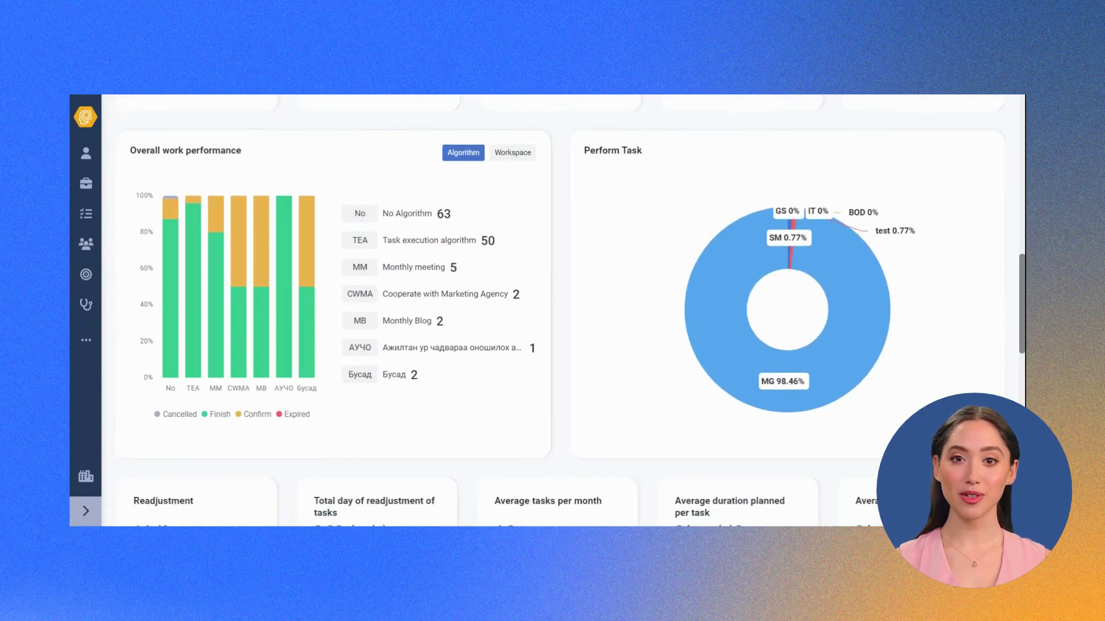
{"action": "scroll", "coordinate": [552, 345], "scroll_direction": "down", "scroll_amount": 3}
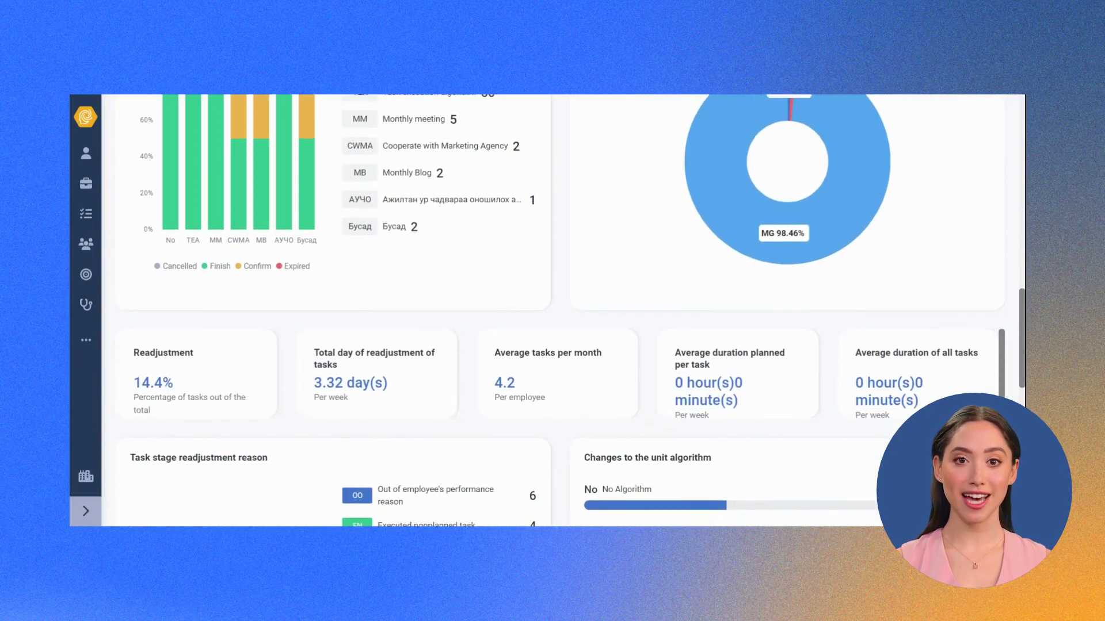
{"action": "scroll", "coordinate": [553, 345], "scroll_direction": "down", "scroll_amount": 3}
{"action": "scroll", "coordinate": [553, 346], "scroll_direction": "down", "scroll_amount": 2}
{"action": "scroll", "coordinate": [552, 345], "scroll_direction": "up", "scroll_amount": 2}
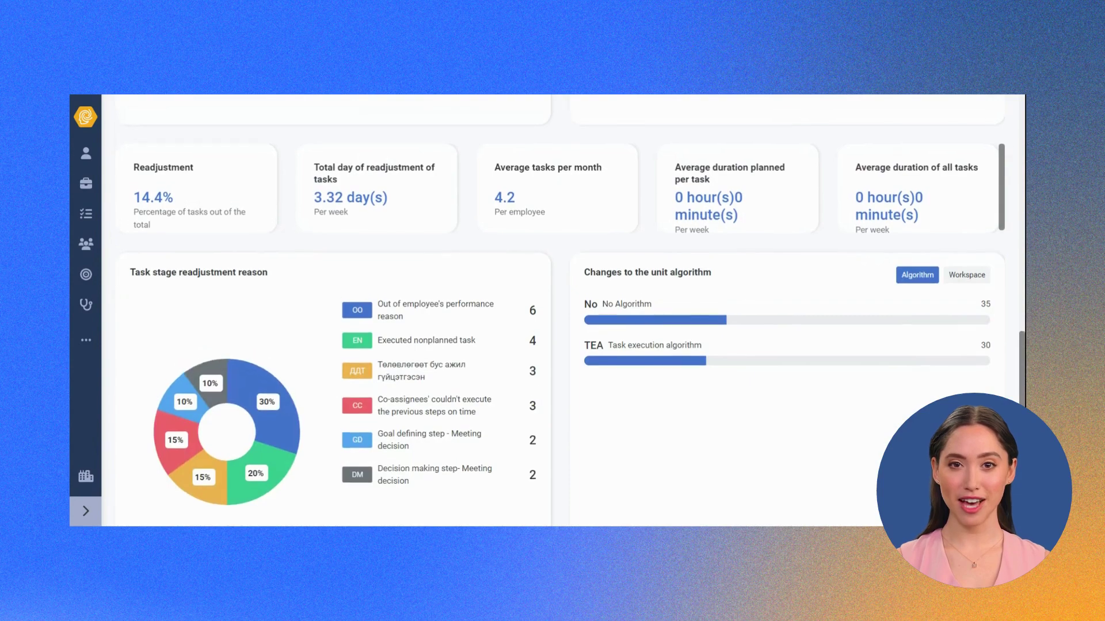
{"action": "scroll", "coordinate": [553, 345], "scroll_direction": "up", "scroll_amount": 5}
{"action": "scroll", "coordinate": [552, 346], "scroll_direction": "up", "scroll_amount": 5}
{"action": "scroll", "coordinate": [553, 345], "scroll_direction": "up", "scroll_amount": 3}
{"action": "scroll", "coordinate": [553, 346], "scroll_direction": "up", "scroll_amount": 3}
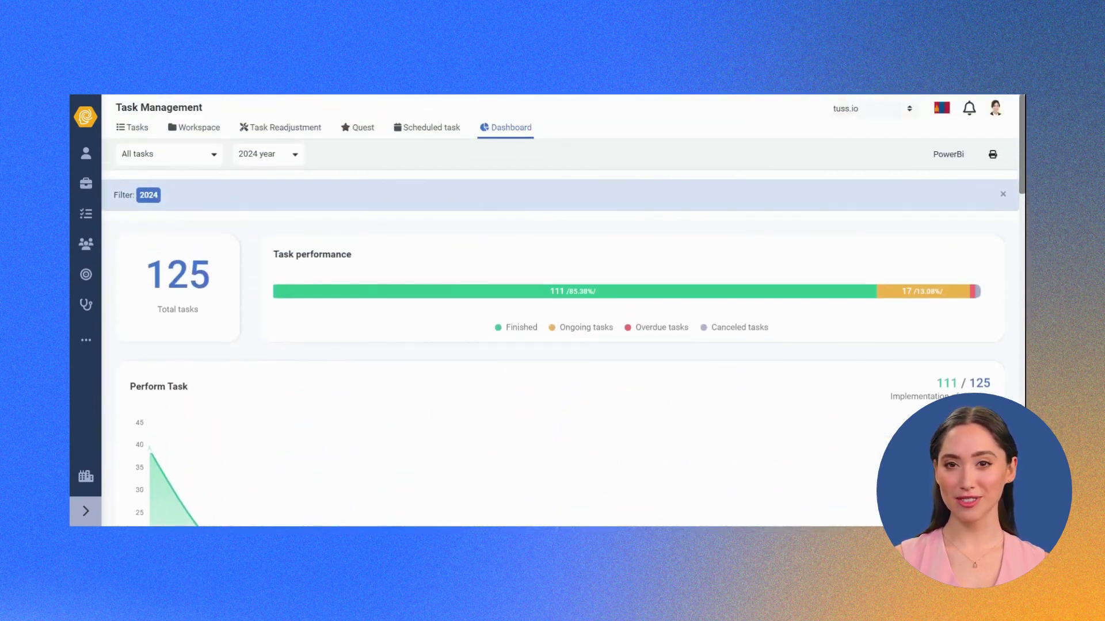
{"action": "left_click", "coordinate": [993, 153]}
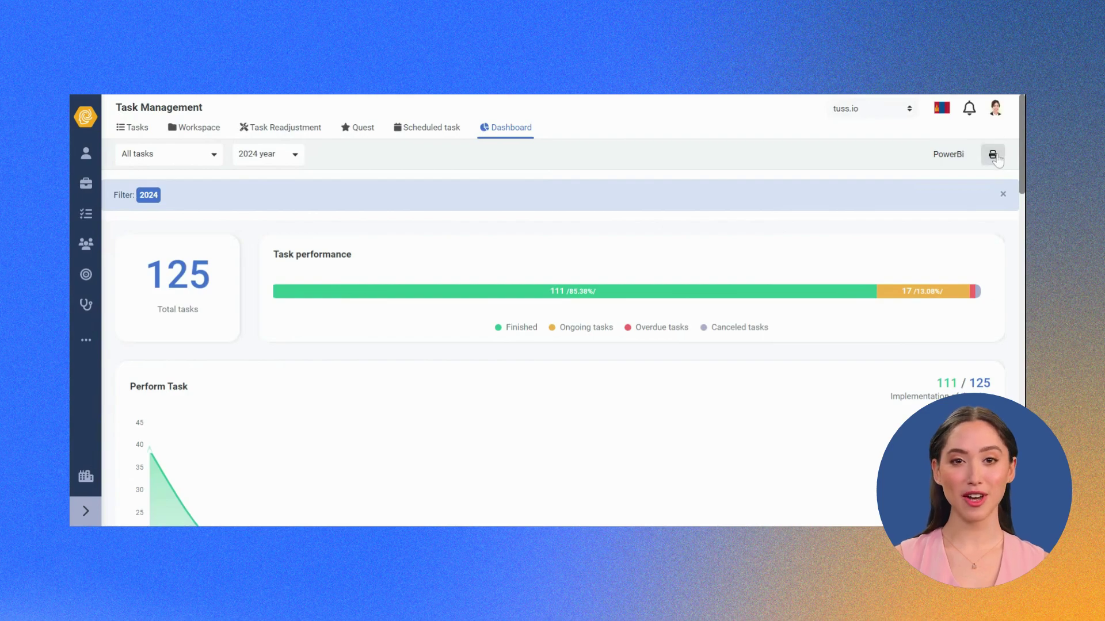